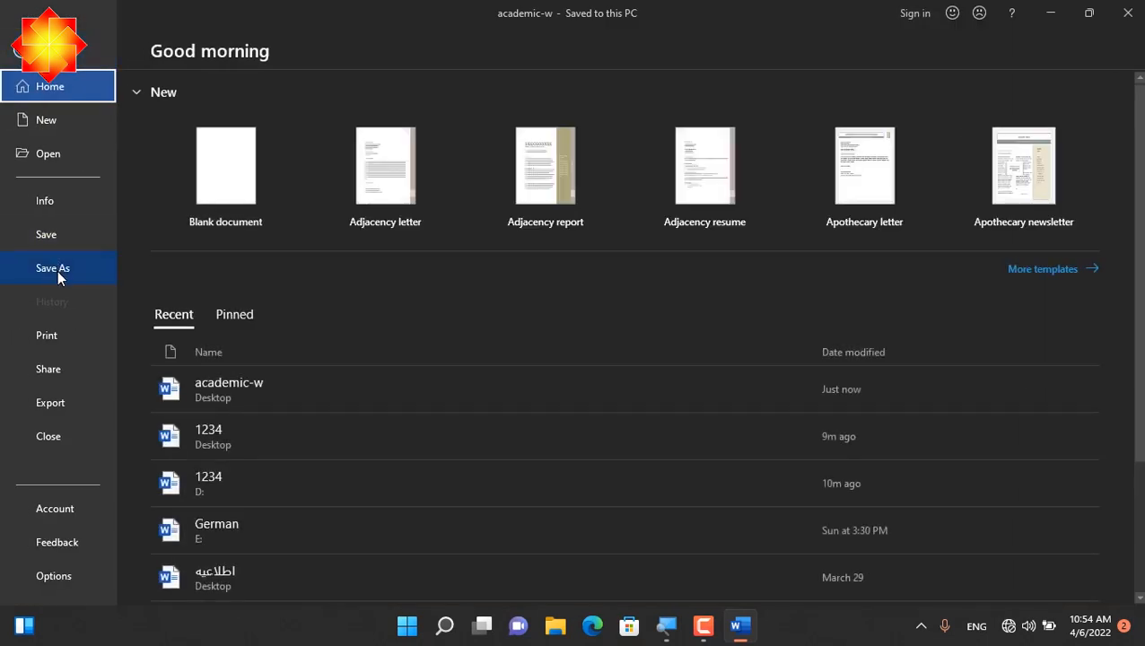
Begin saving a copy of the document to the Desktop under the file name "academic one"
left_click(56, 268)
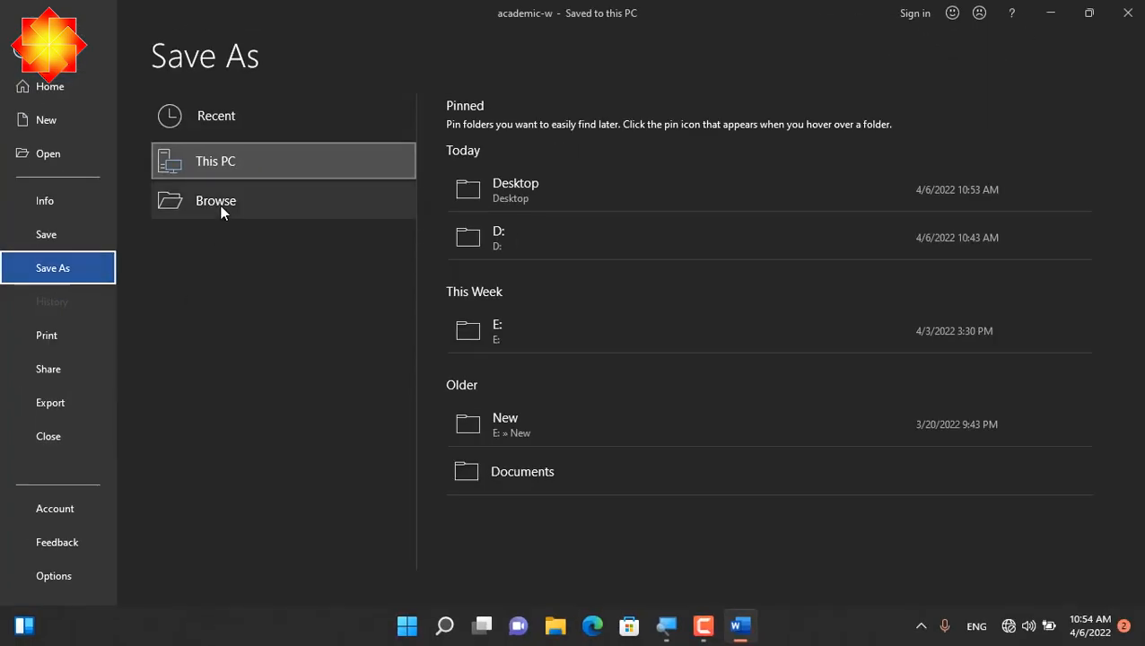
left_click(220, 204)
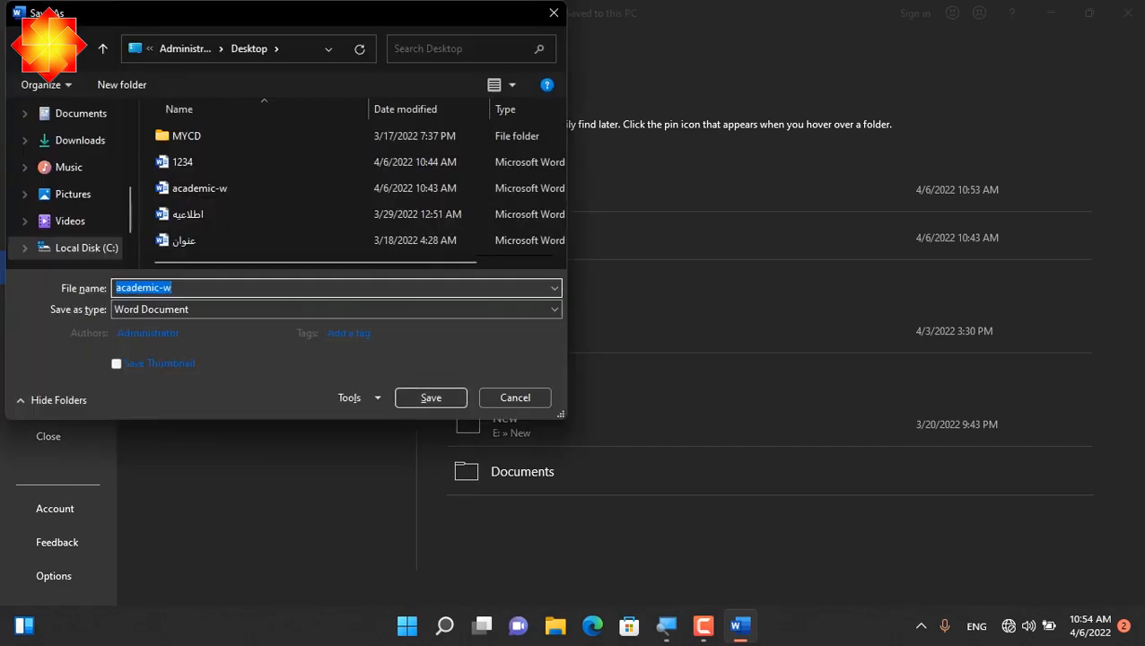
scroll(131, 192, "up", 5)
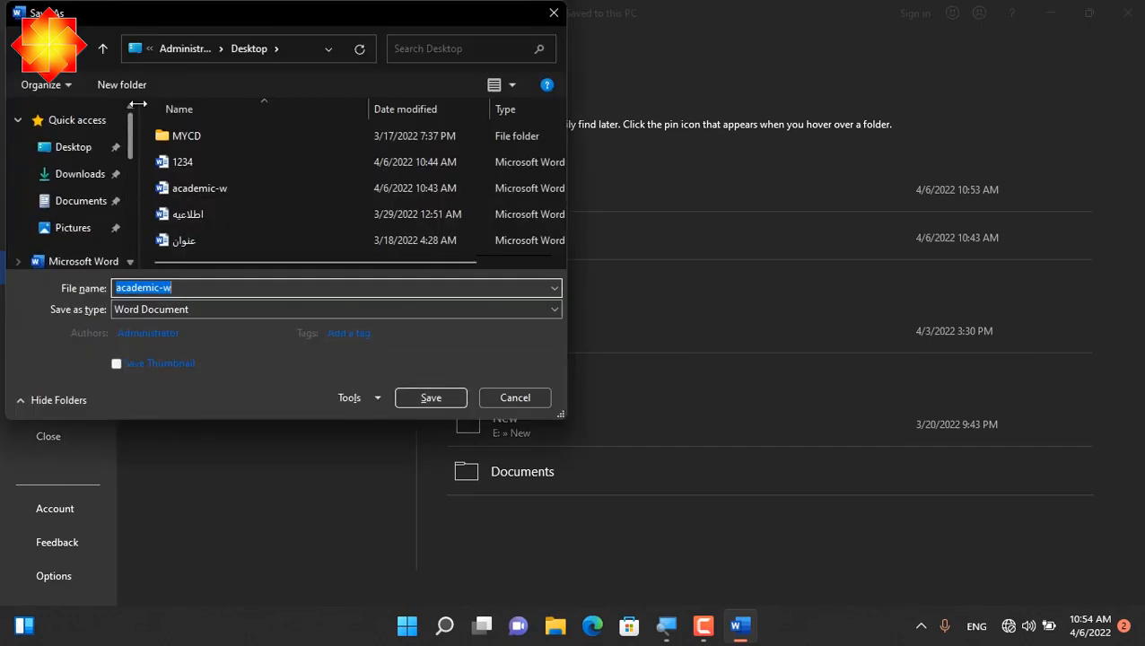
left_click(36, 151)
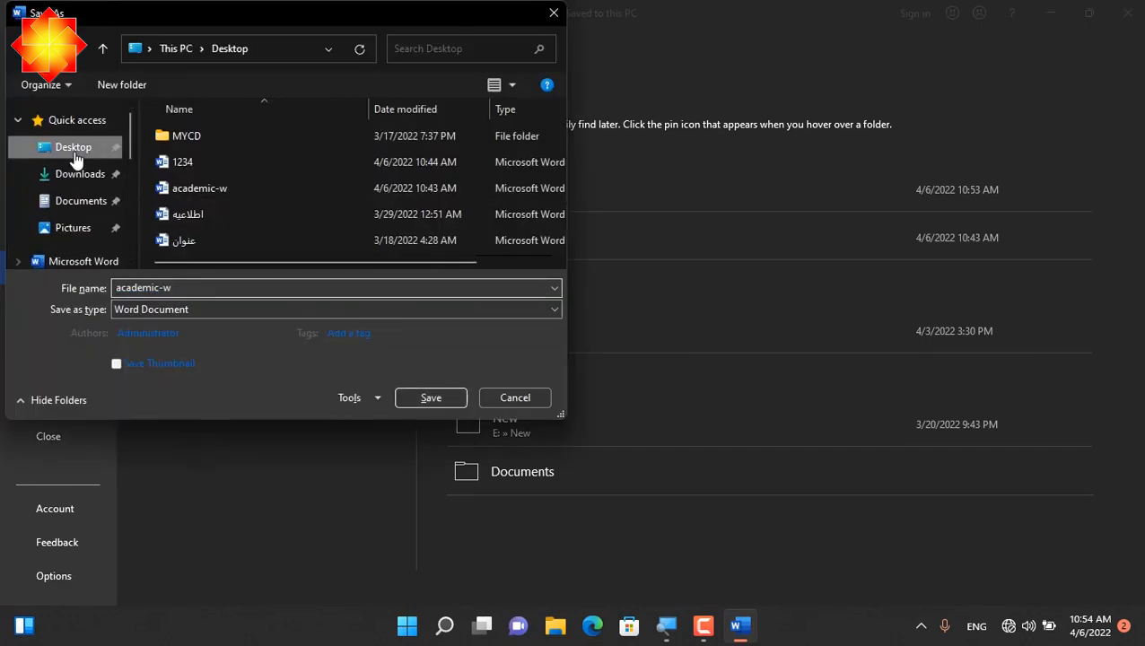
left_click(220, 287)
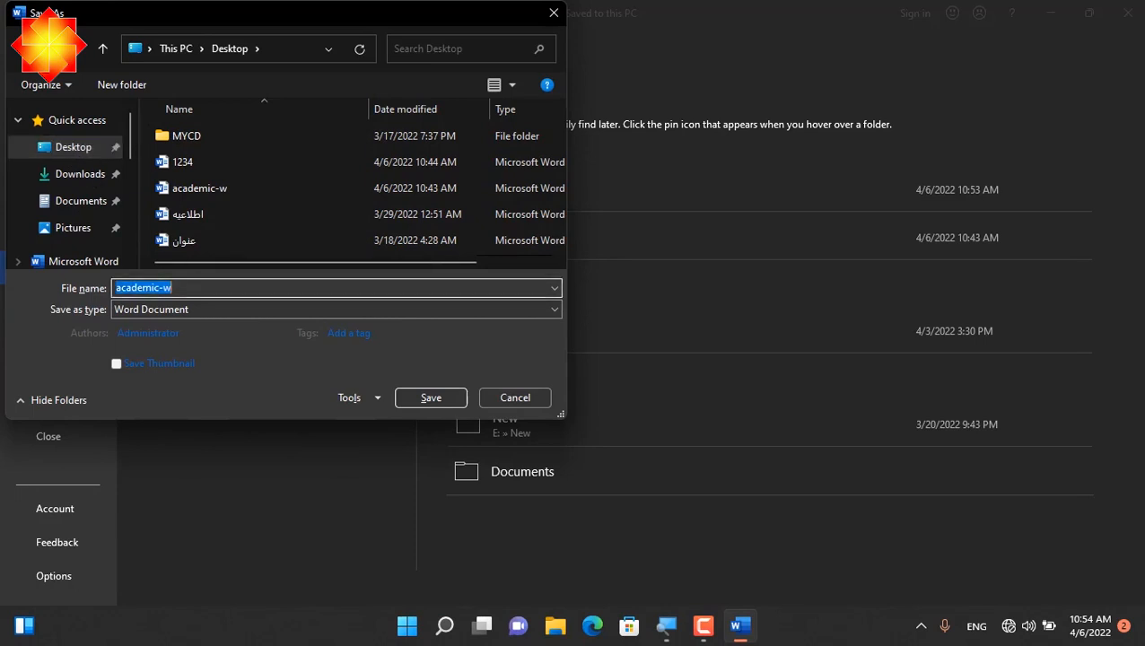
key("BackSpace")
key("ctrl+z")
key("Right")
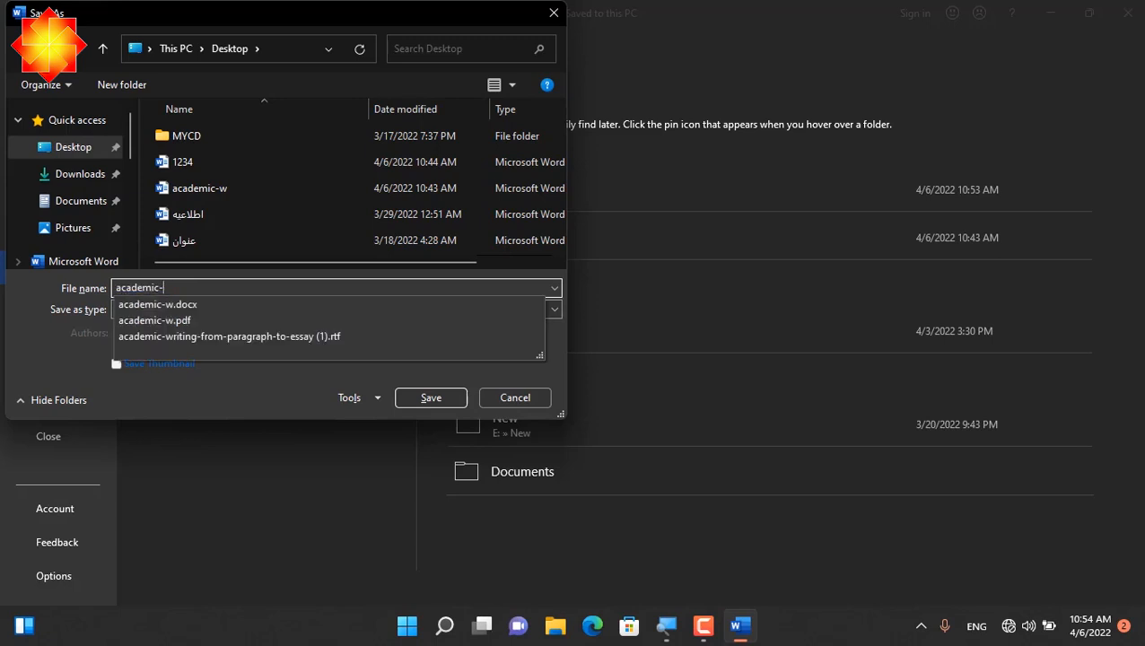
type("one")
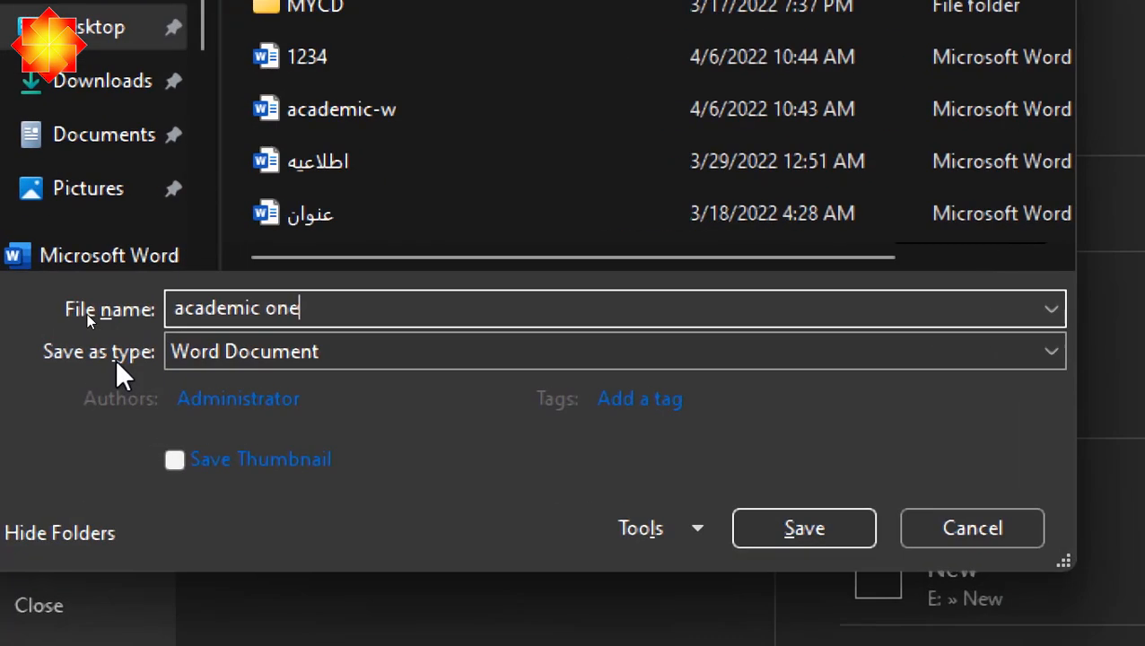
Set the copy's file type to PDF and save it
left_click(271, 356)
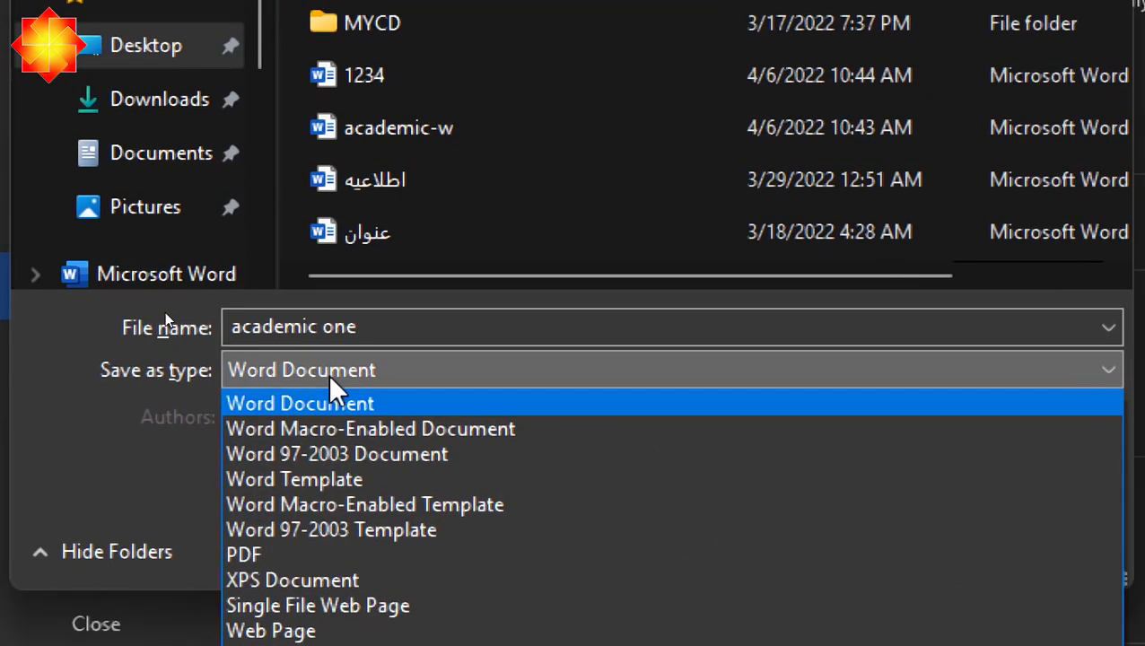
left_click(267, 556)
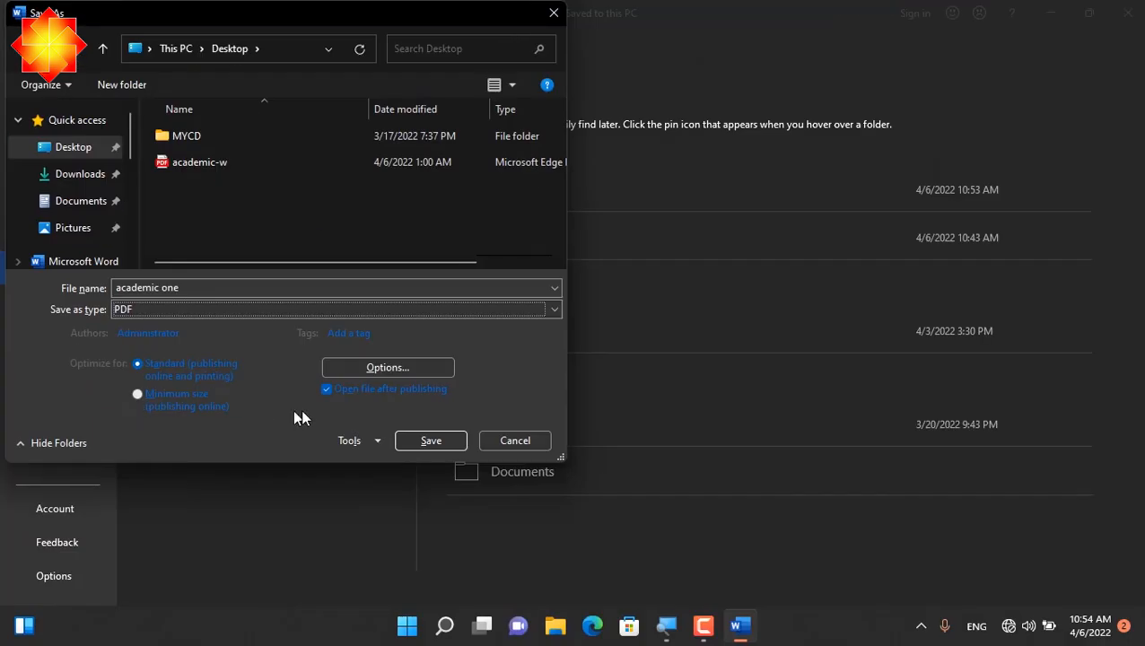
left_click(409, 440)
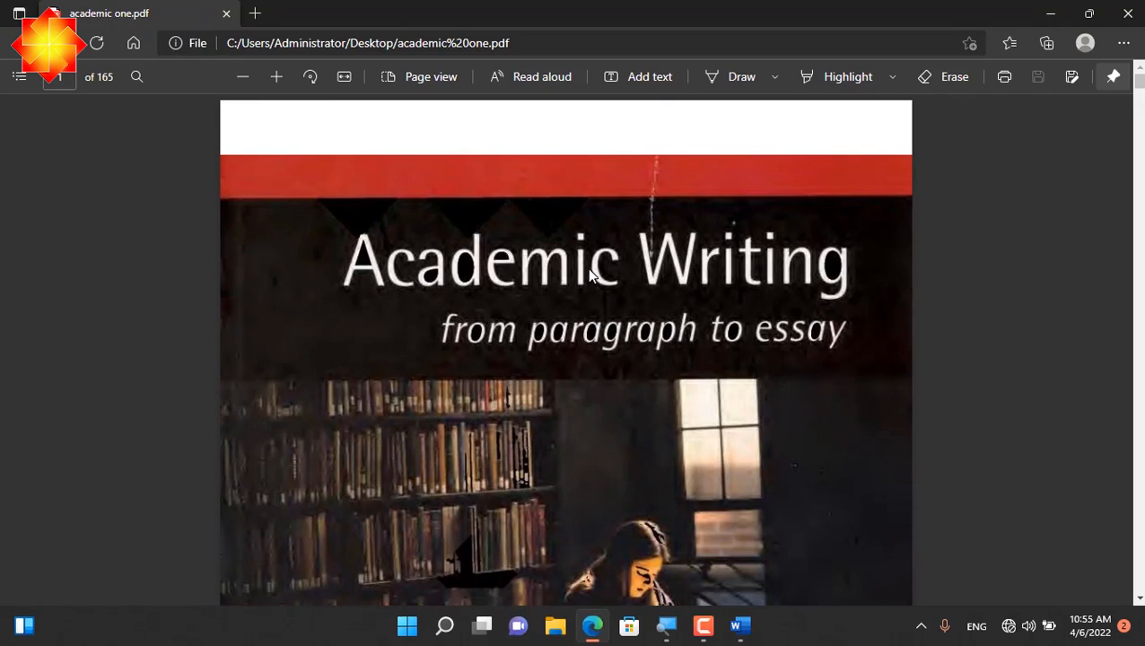
Check the exported PDF by going to page 6 and selecting text in the "To the Student" section
left_click_drag(1139, 81, 1139, 96)
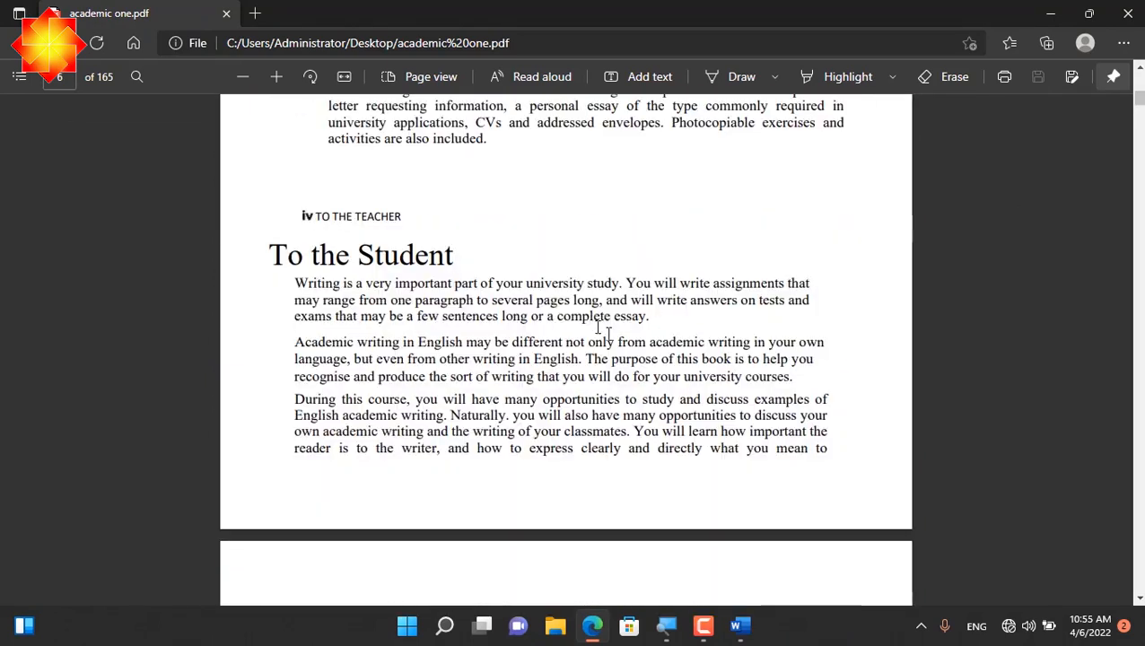
left_click_drag(625, 339, 531, 289)
left_click(572, 356)
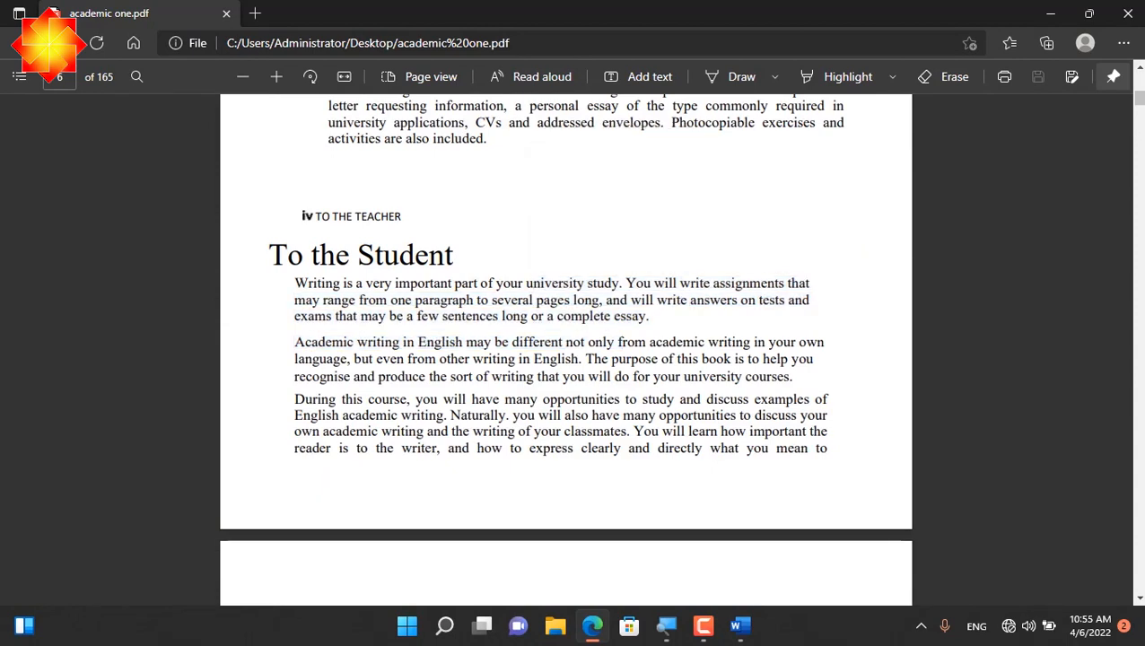
triple_click(561, 378)
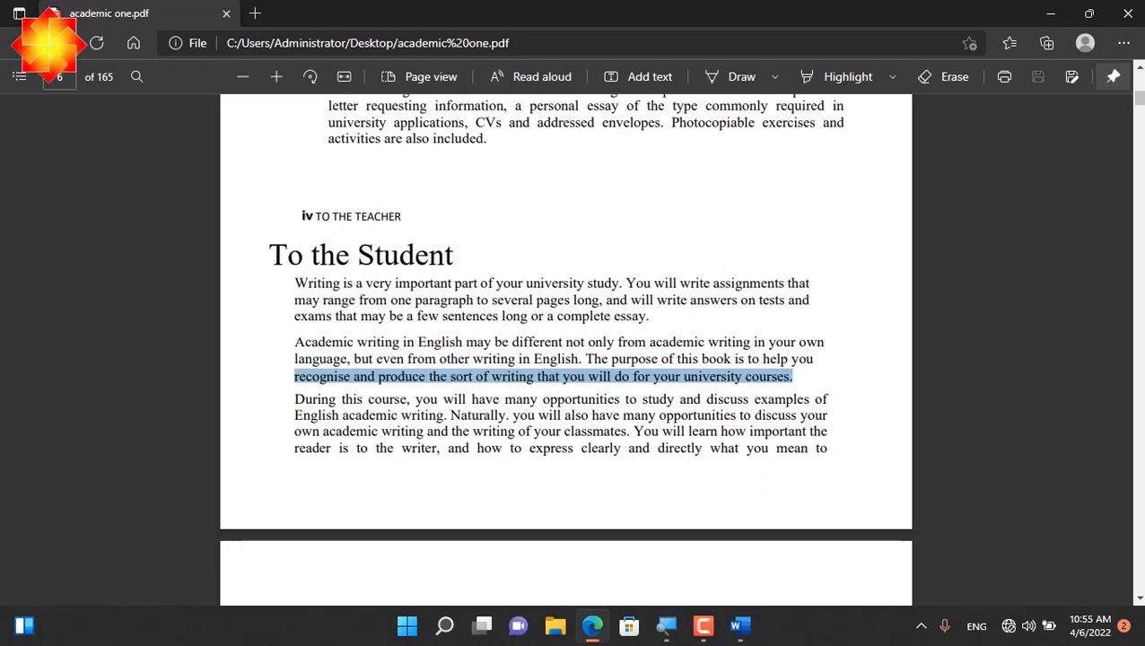
Close the exported PDF and the academic-w document to return to the desktop
left_click(1129, 18)
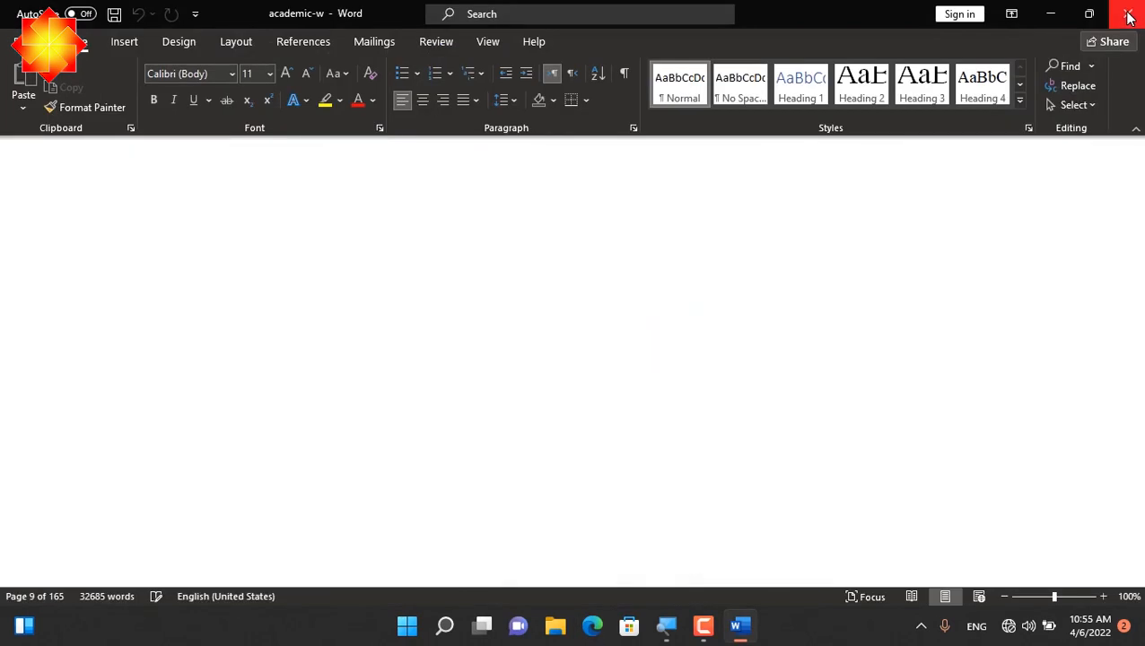
left_click(1128, 18)
right_click(706, 108)
left_click(740, 176)
right_click(631, 147)
left_click(669, 219)
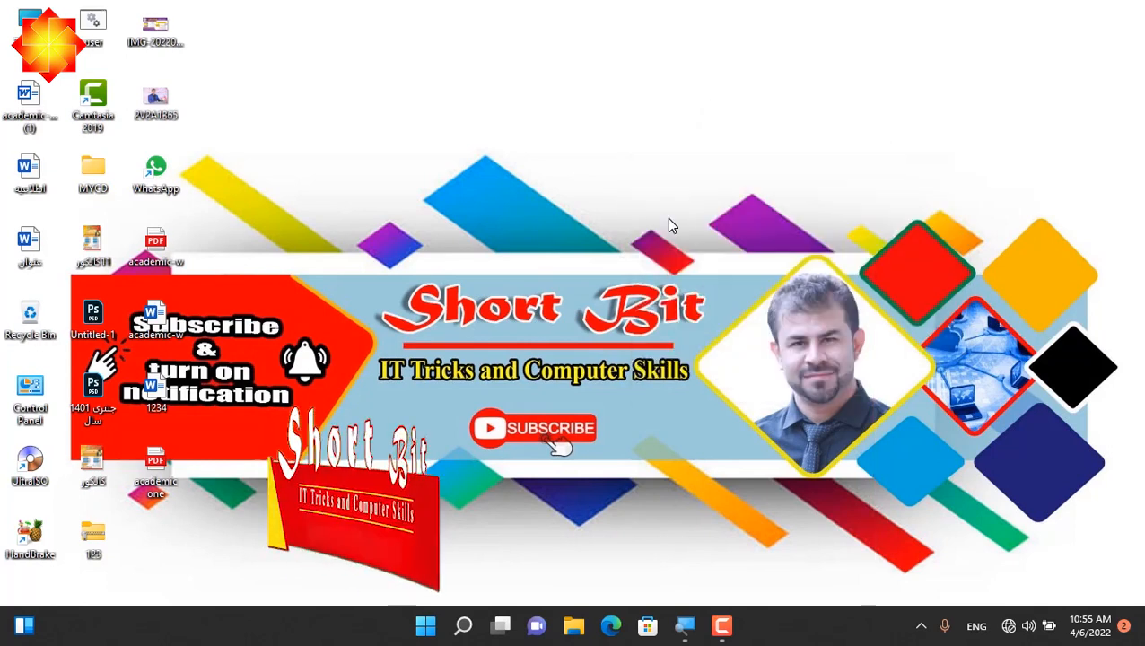
Launch Word with the run command winword and create a blank document
key("super+r")
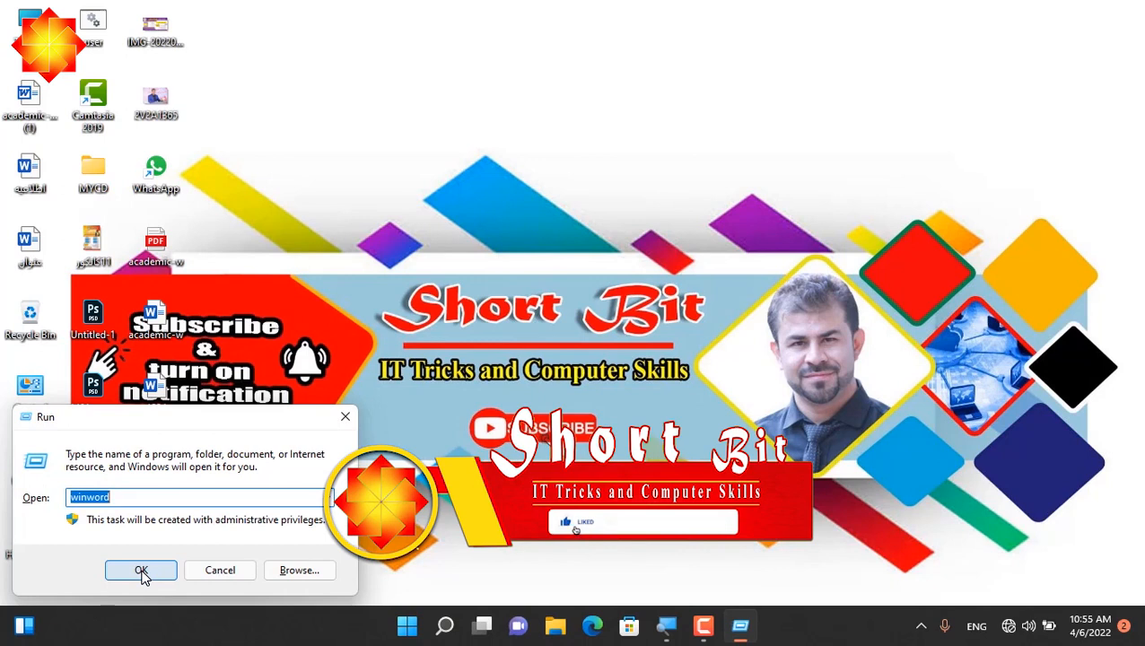
type("winword")
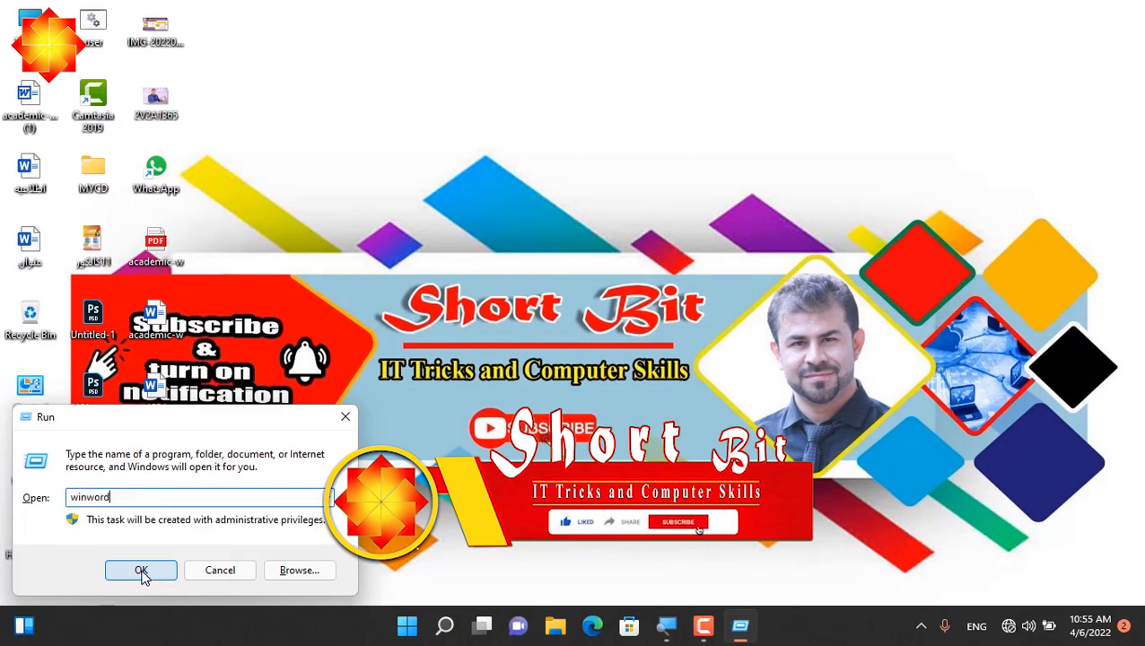
left_click(141, 569)
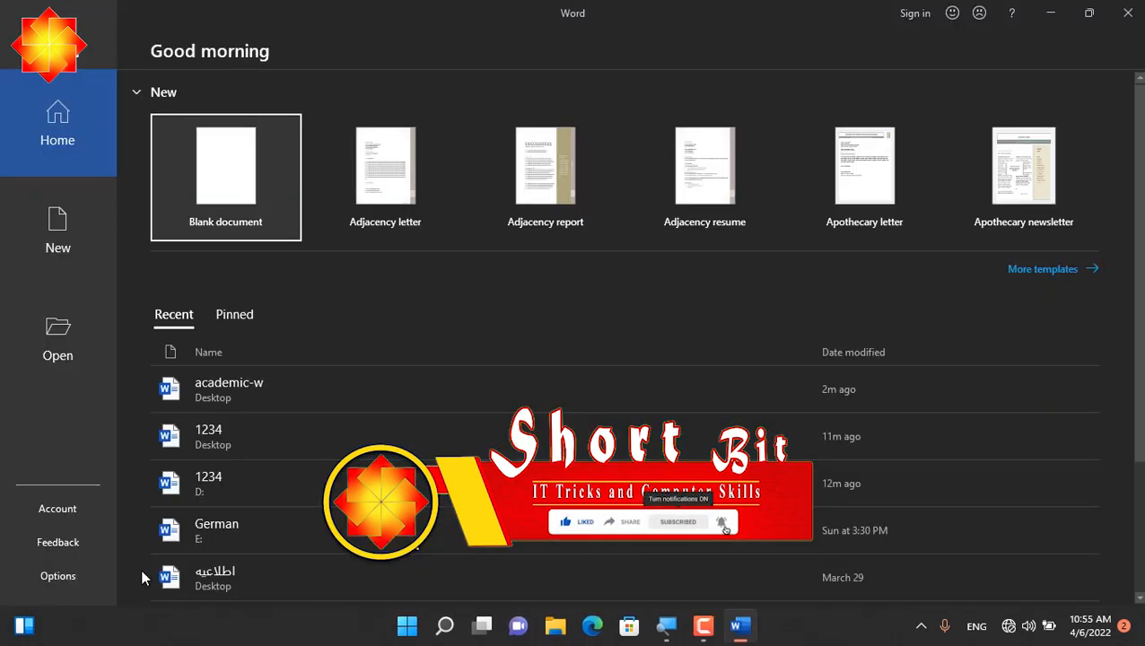
left_click(231, 128)
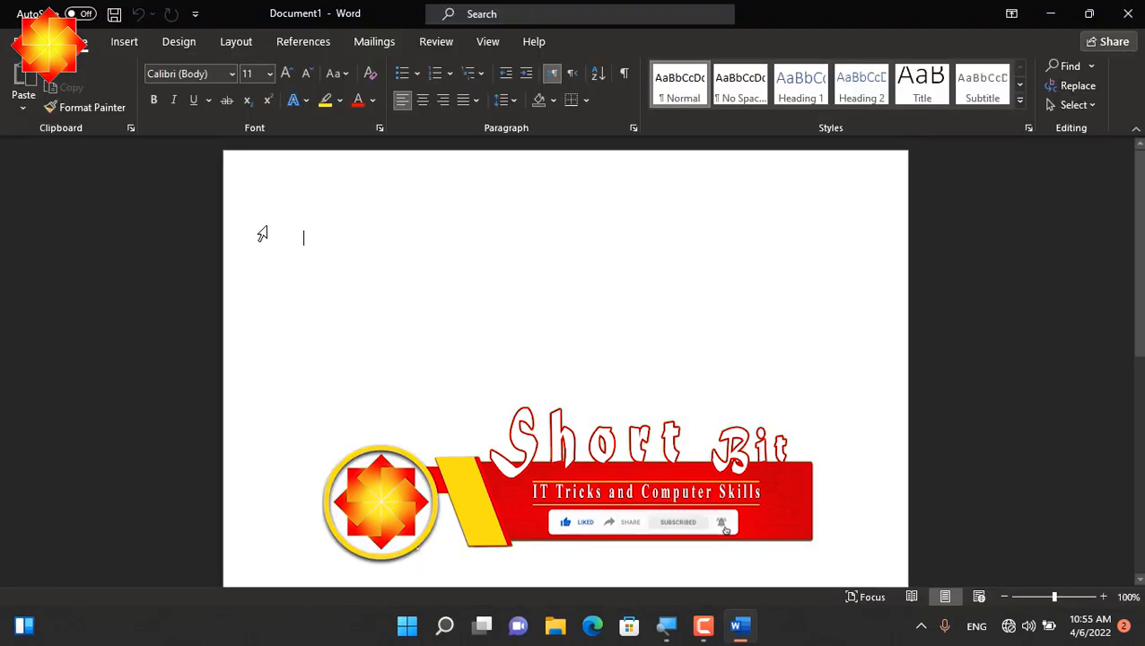
Switch the blank document to Outline view and show the master document commands
left_click(487, 43)
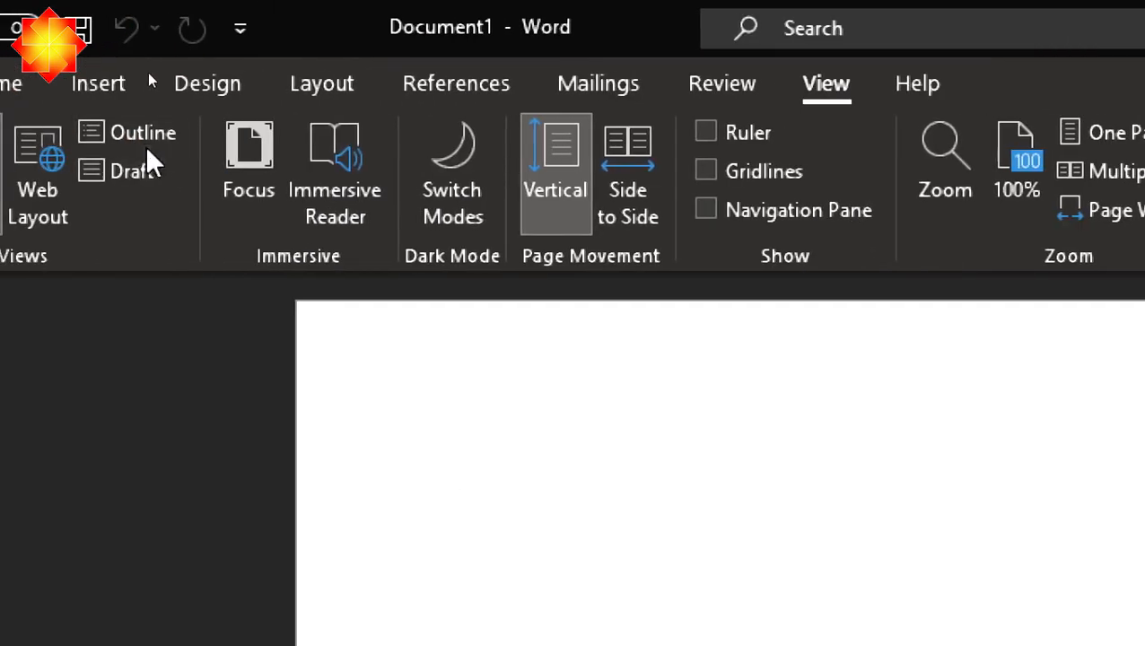
left_click(137, 137)
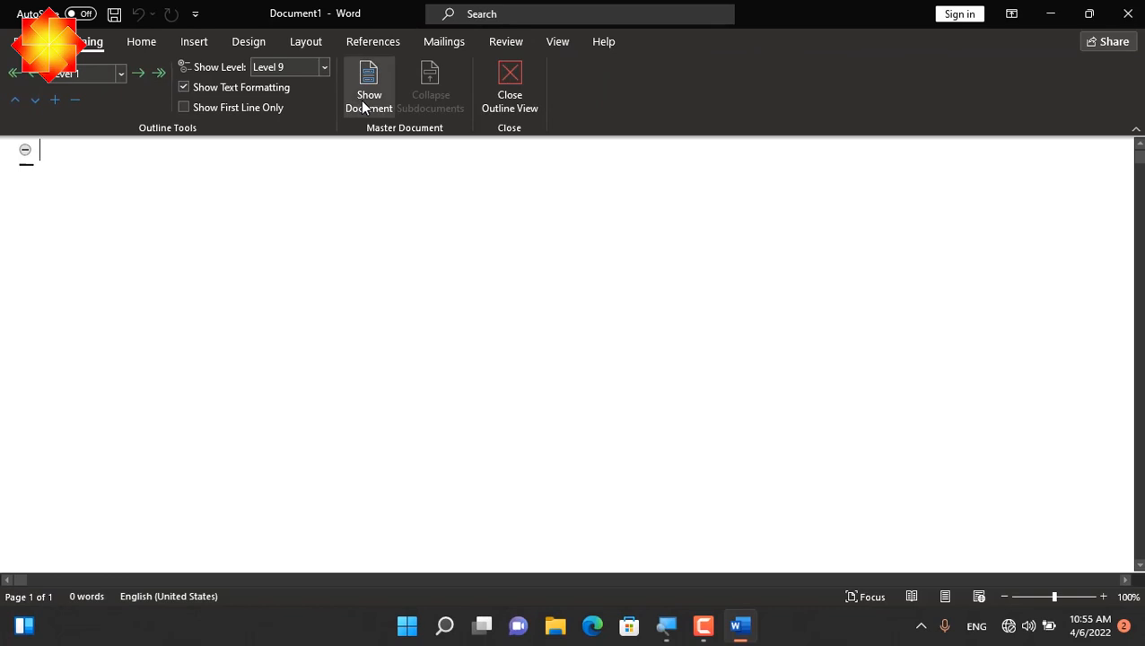
left_click(364, 105)
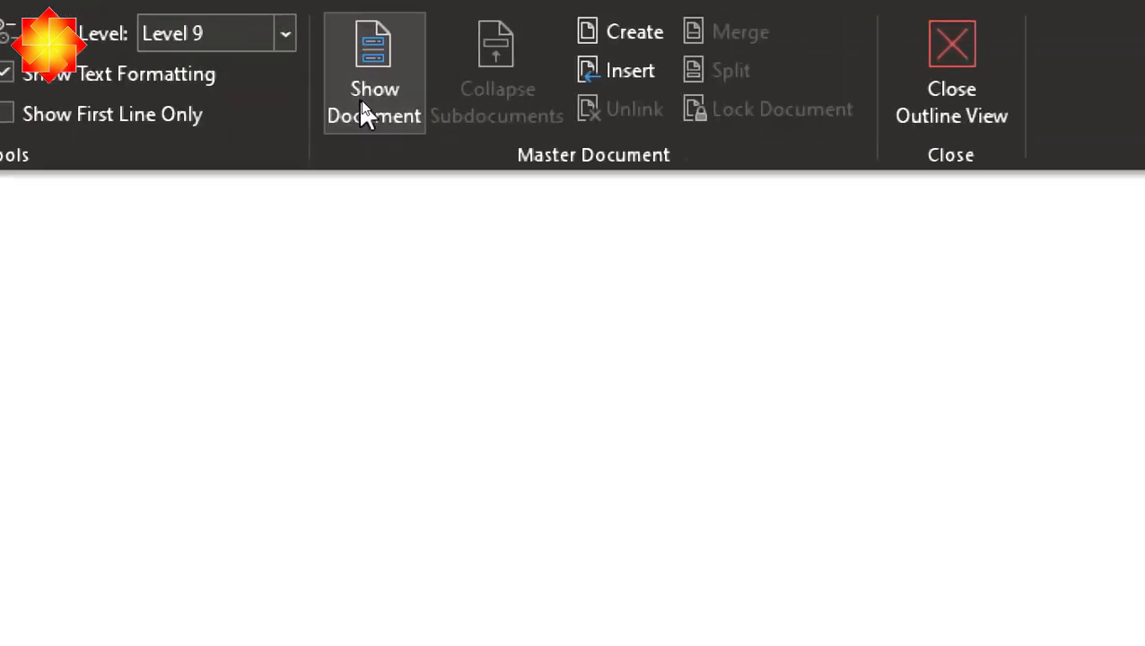
Insert the Desktop PDF "academic one" as a subdocument, accepting its conversion and renaming all conflicting styles, and close Outline view
left_click(632, 74)
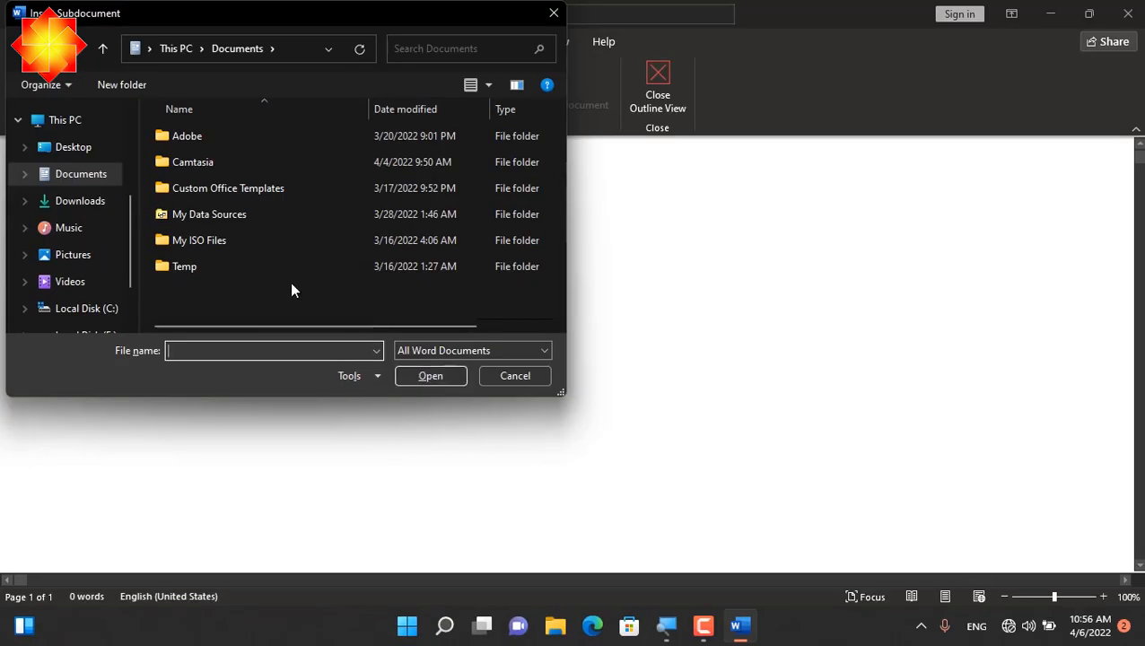
left_click(95, 146)
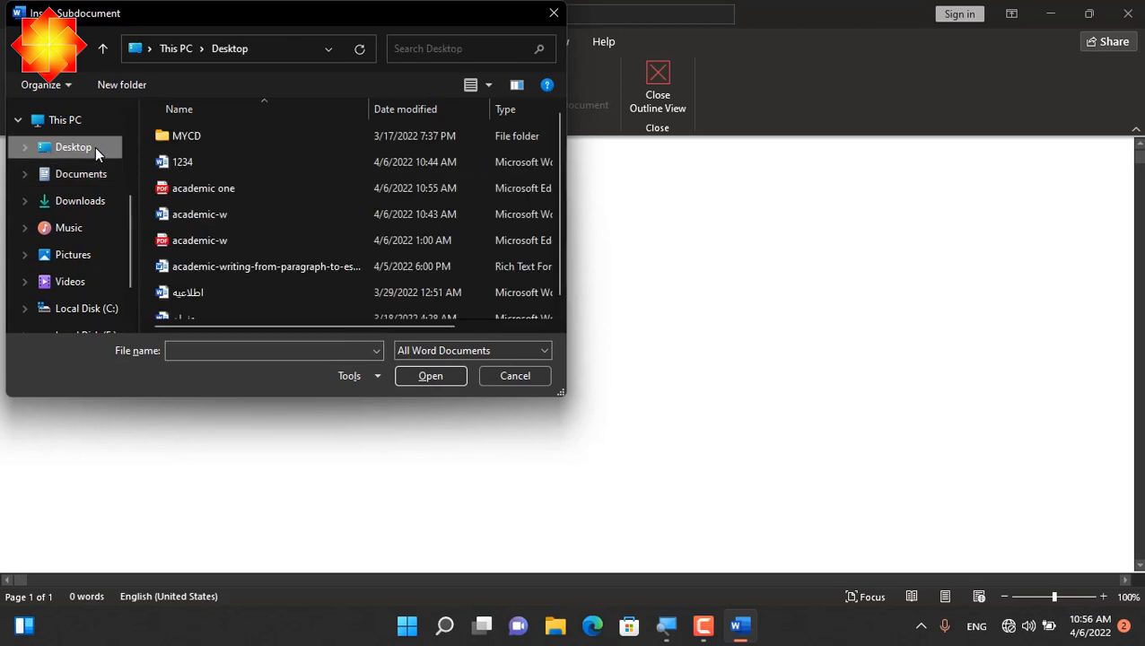
left_click(163, 196)
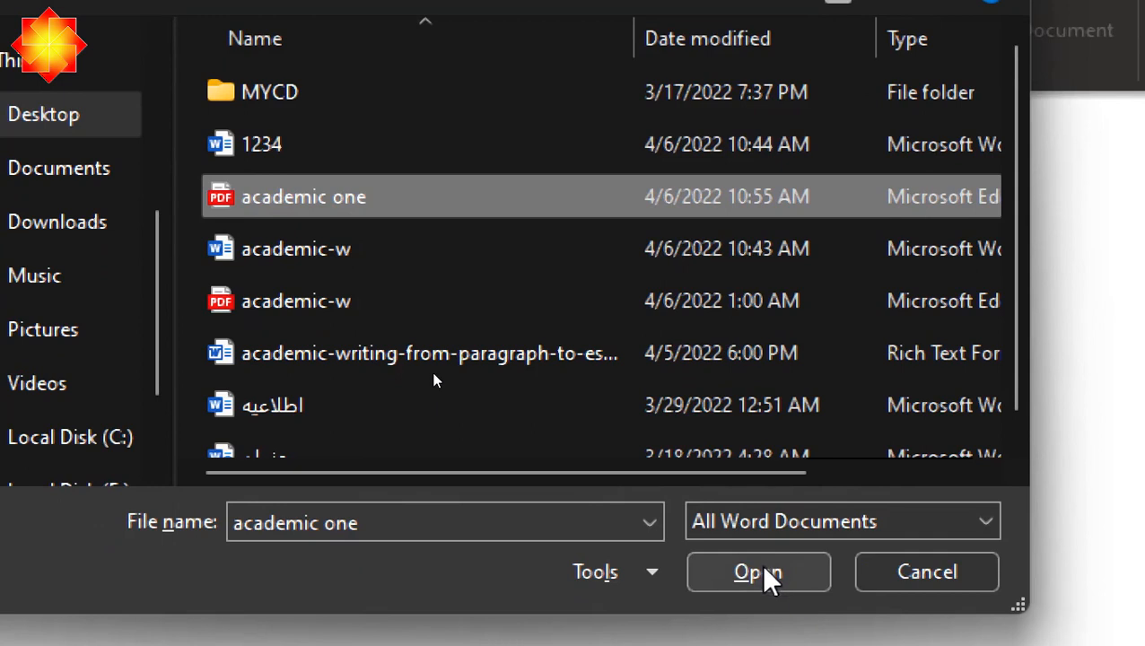
left_click(764, 619)
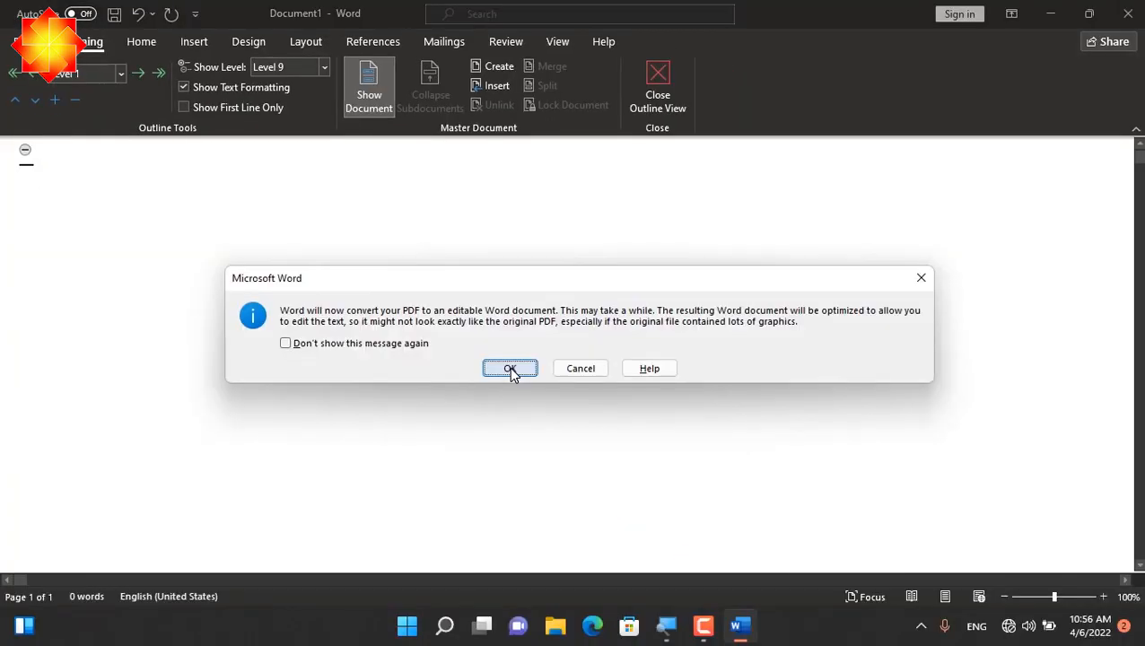
left_click(510, 369)
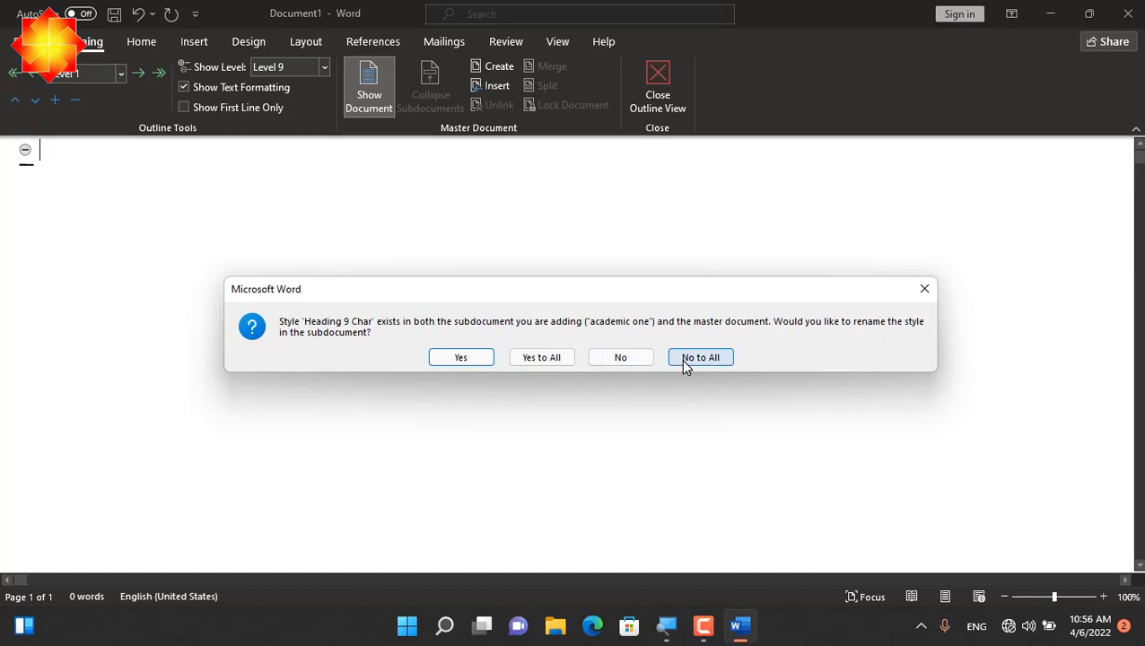
left_click(562, 362)
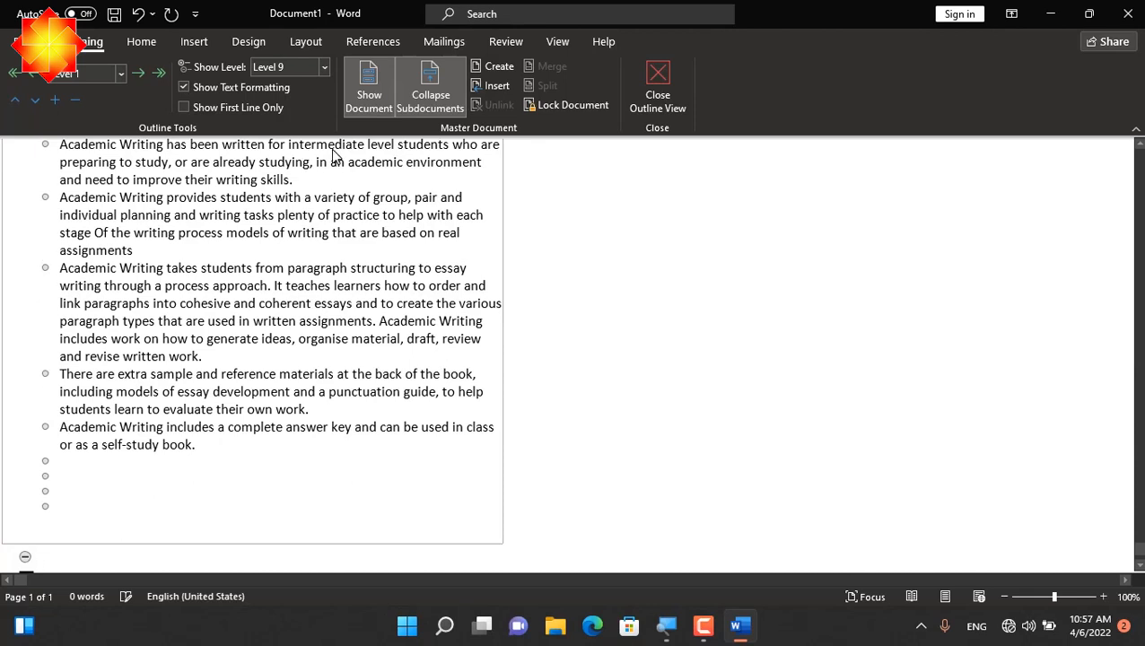
left_click(660, 85)
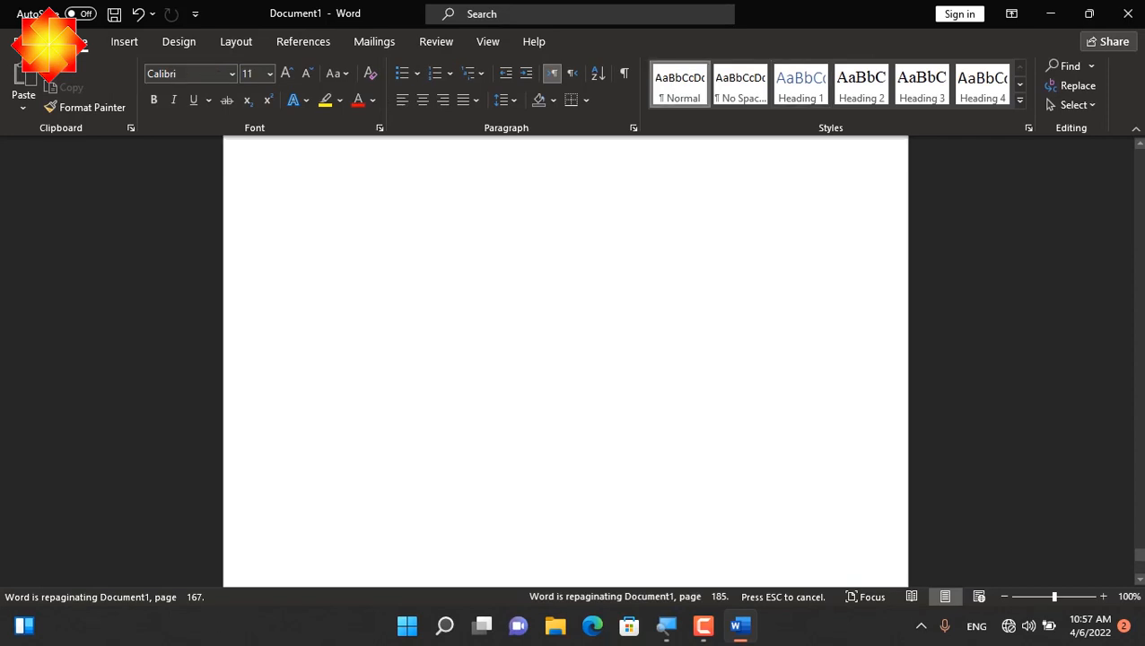
Under "log exercises", replace the text from "offering them free gifts" through the football sentence with "kjgjjkgkjgjkgkjgfkjgkjg"
key("Up")
key("Up")
key("Up")
key("Up")
key("Up")
key("Up")
key("Up")
key("Up")
key("Up")
key("Up")
key("Up")
key("Up")
key("Up")
key("Up")
key("Up")
key("Up")
key("Up")
key("Up")
key("Up")
key("Up")
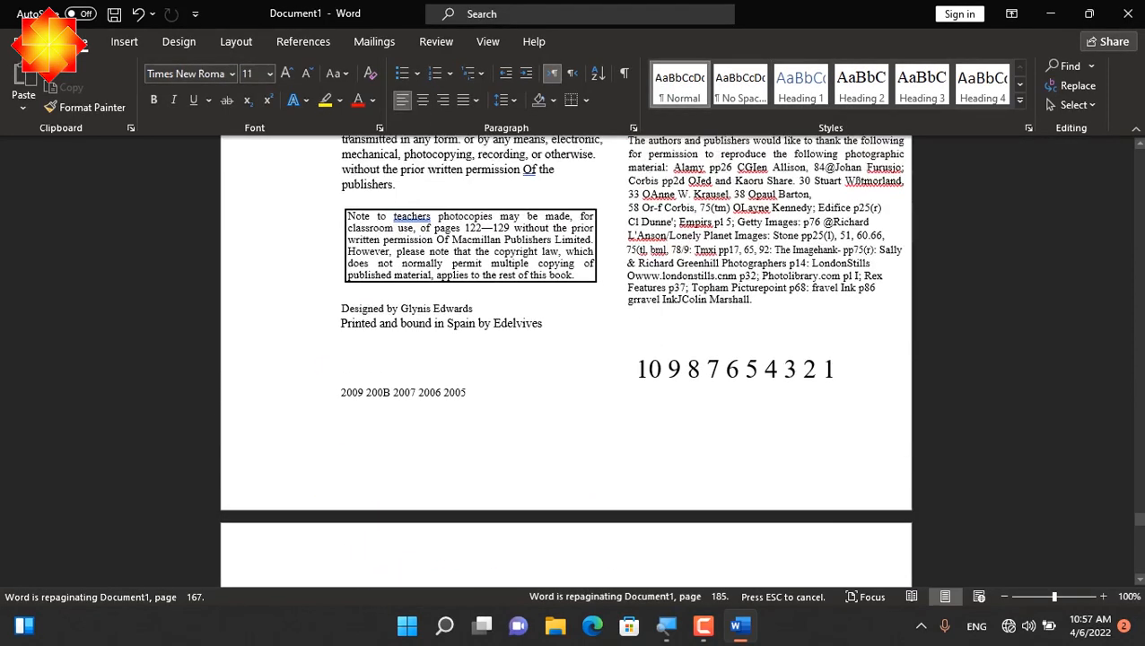
key("Up")
key("Up")
key("Up")
key("Up")
key("Up")
key("Up")
key("Up")
key("Up")
key("Up")
key("Up")
key("Up")
key("Up")
key("Up")
key("Up")
key("Up")
key("Up")
key("Up")
key("Up")
key("Up")
key("Up")
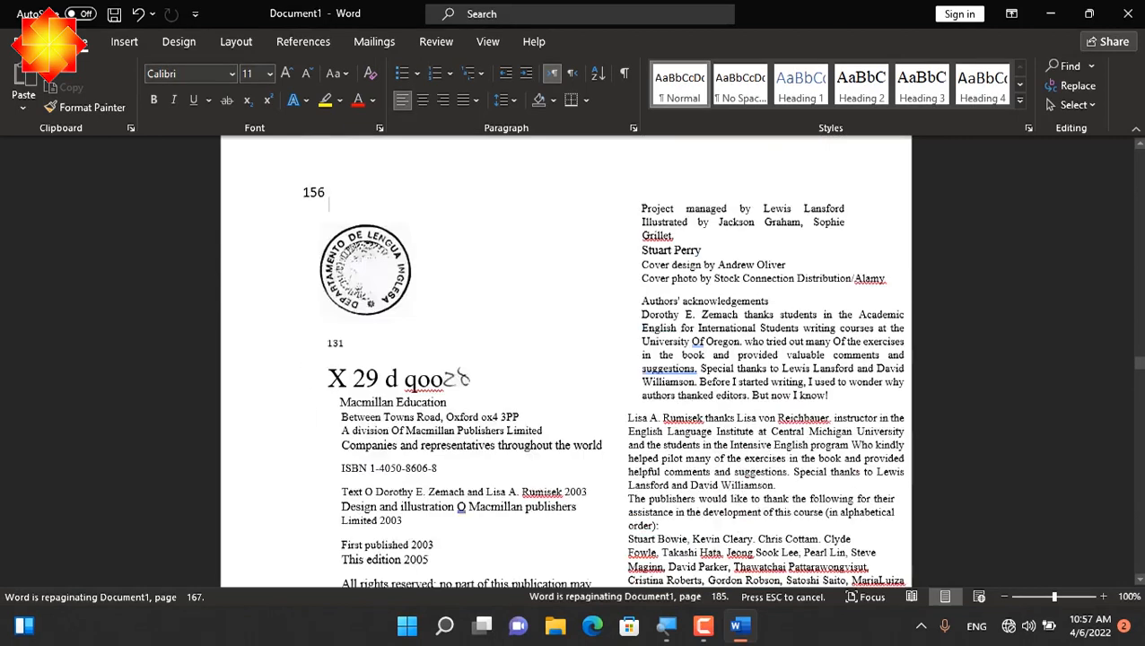
key("Up")
key("Up")
key("Up")
key("Up")
key("Up")
key("Up")
key("Up")
key("Up")
key("Up")
key("Up")
key("Up")
key("Up")
key("Up")
key("Up")
key("Up")
key("Up")
key("Up")
key("Up")
key("Up")
key("Up")
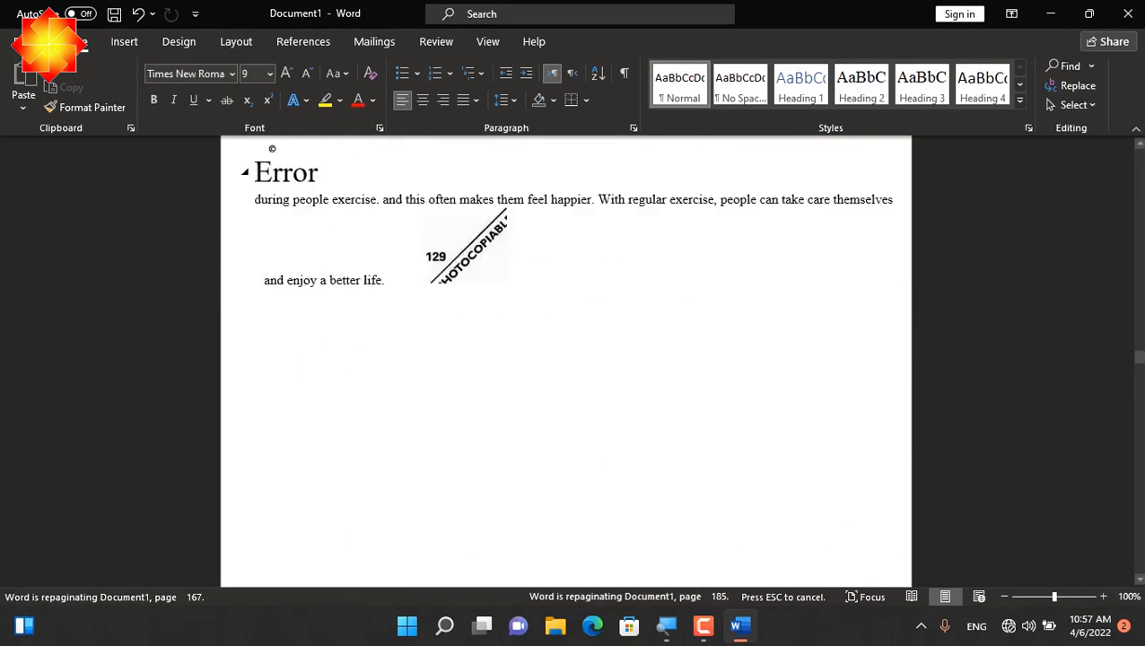
key("Up")
key("Up")
key("Up")
key("Up")
key("Up")
key("Up")
key("Up")
key("Up")
key("Up")
key("Up")
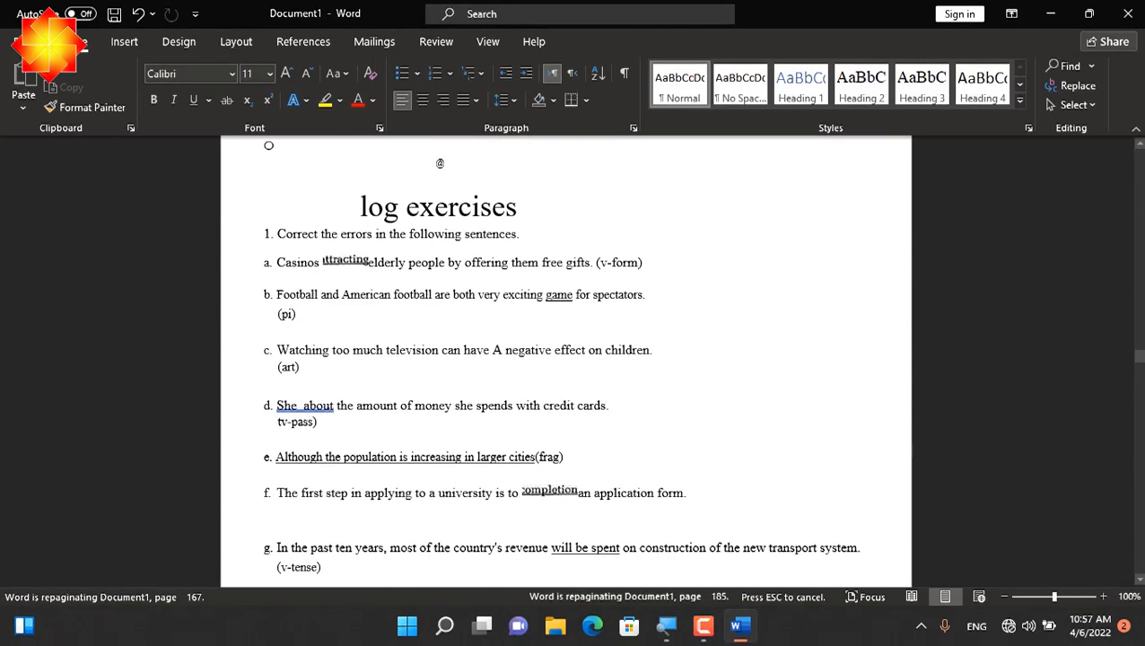
left_click_drag(530, 308, 498, 275)
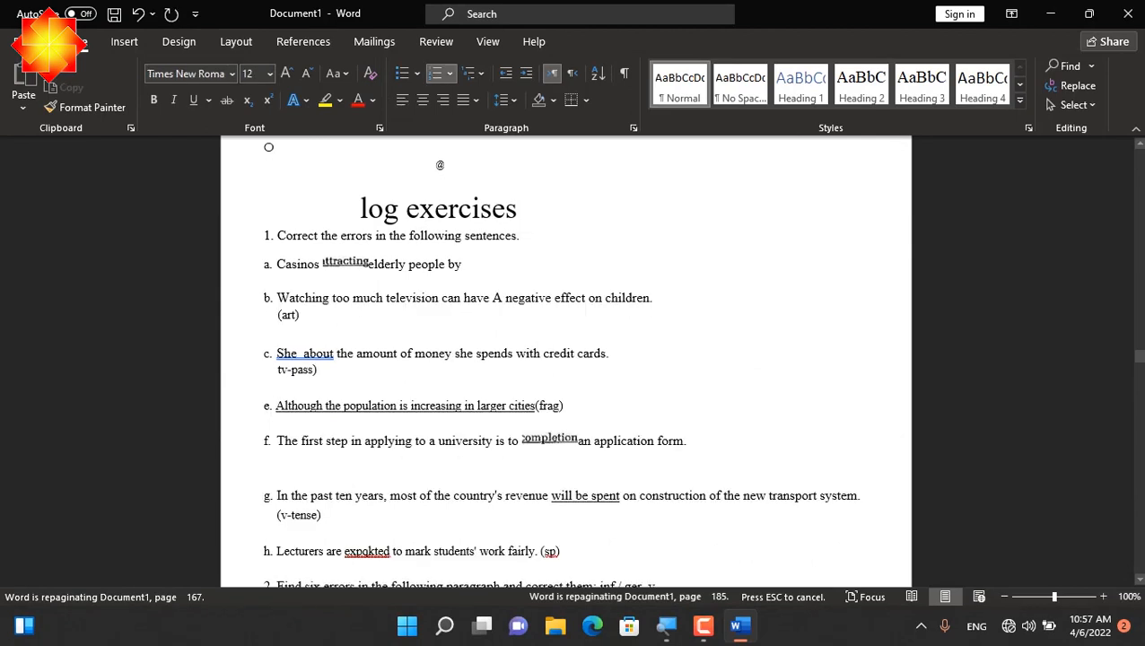
type("kjgjjkgkjgjkgkjgfkjgkjg")
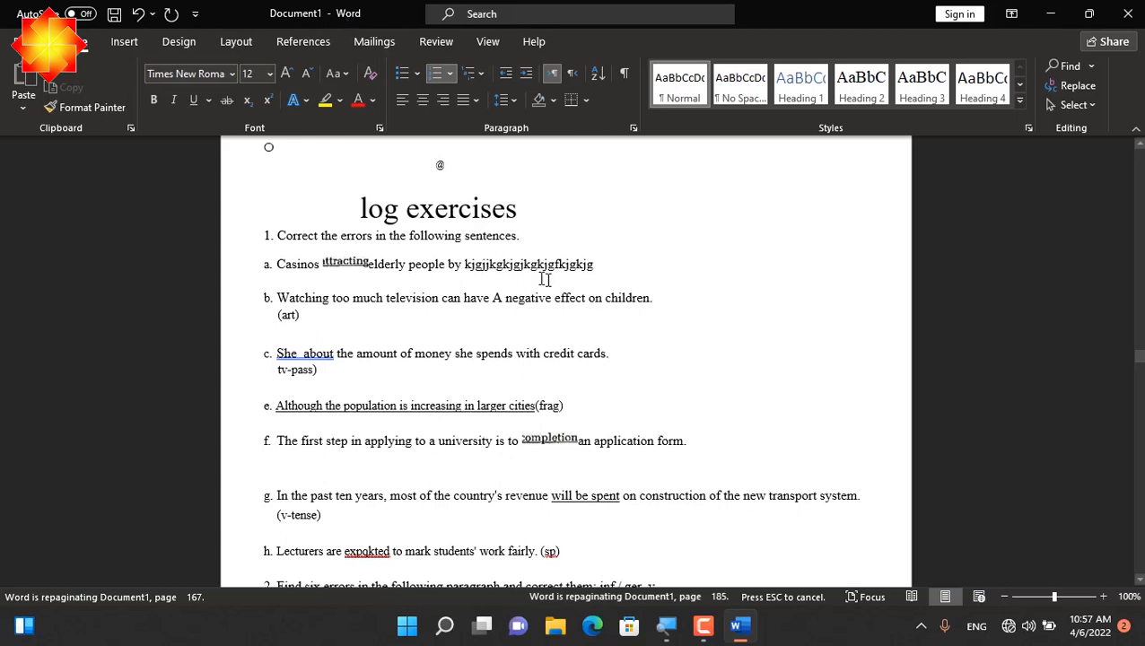
Save the document to the Desktop as a Word Document named "Academic Writing", accepting automatic saving of the subdocuments, and close it
left_click(643, 345)
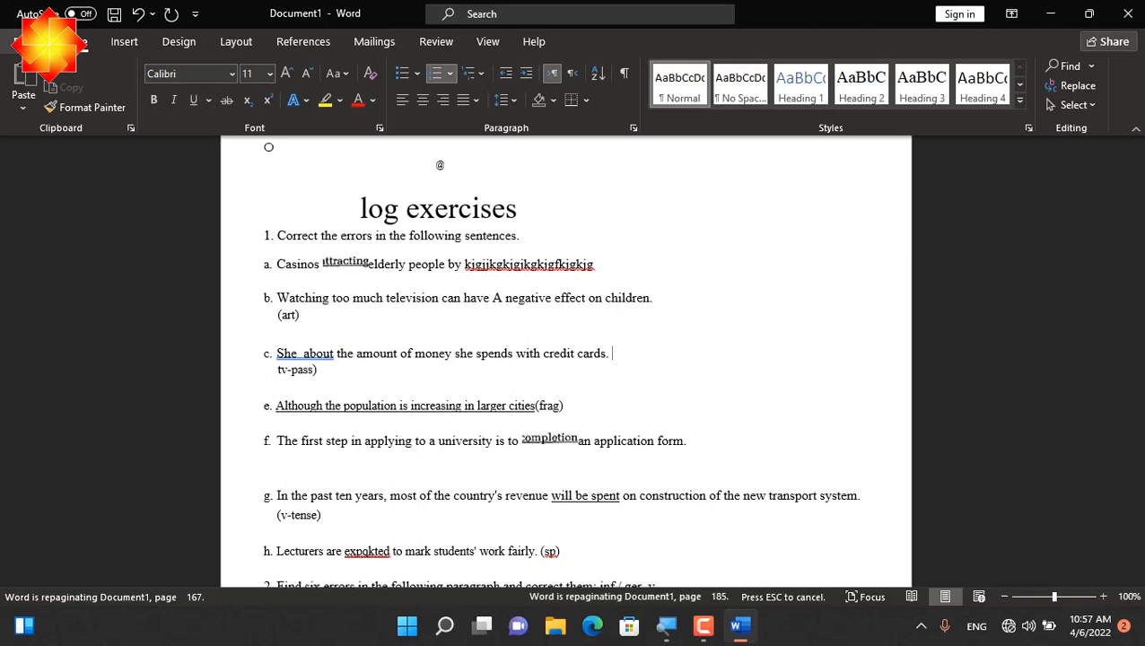
left_click(18, 41)
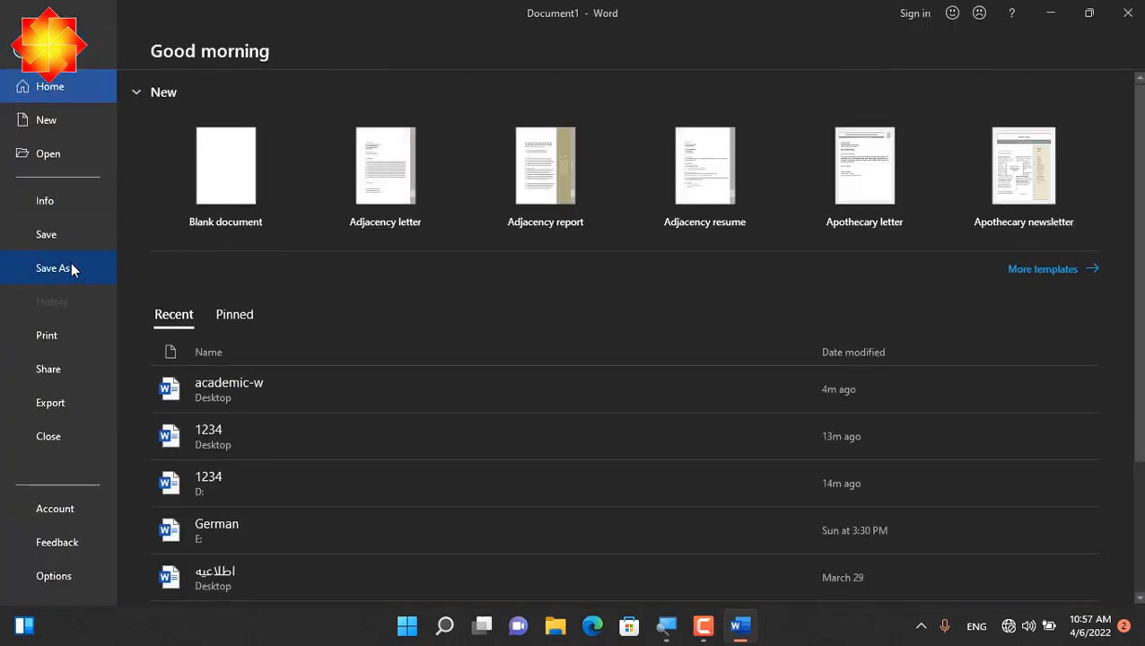
left_click(71, 265)
left_click(182, 213)
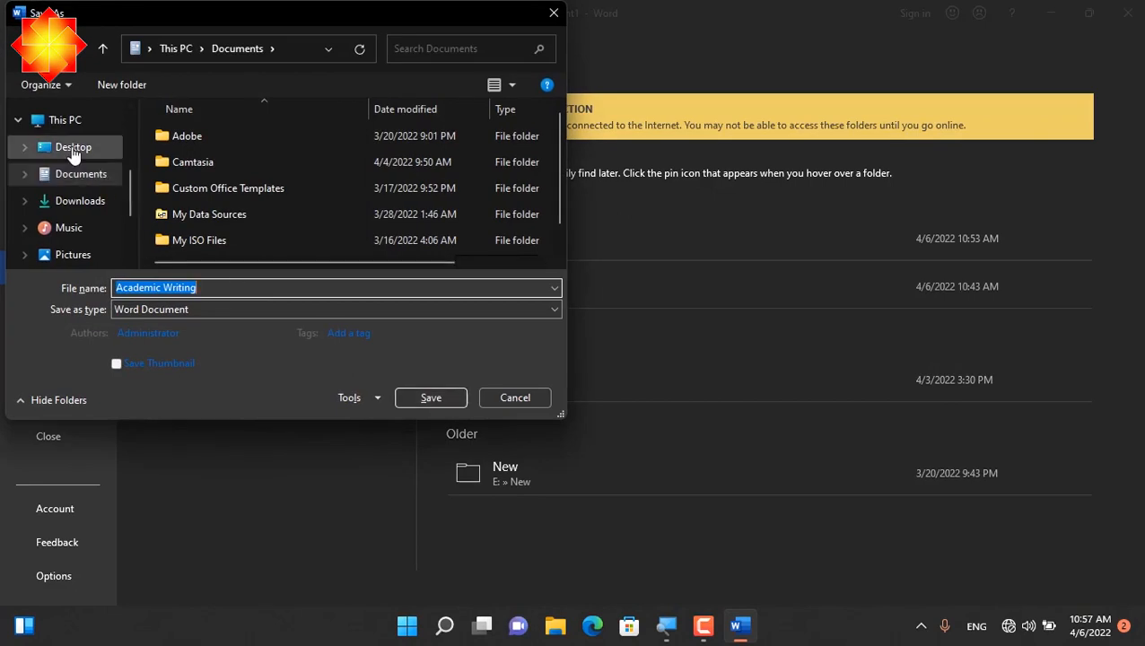
left_click(76, 148)
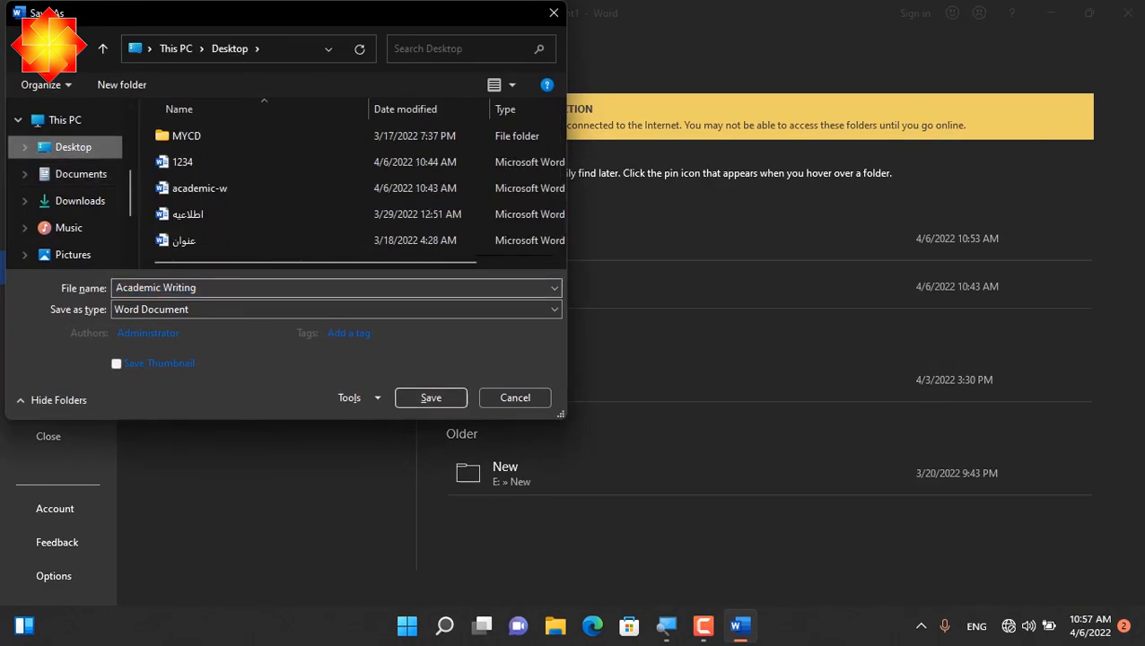
left_click(235, 288)
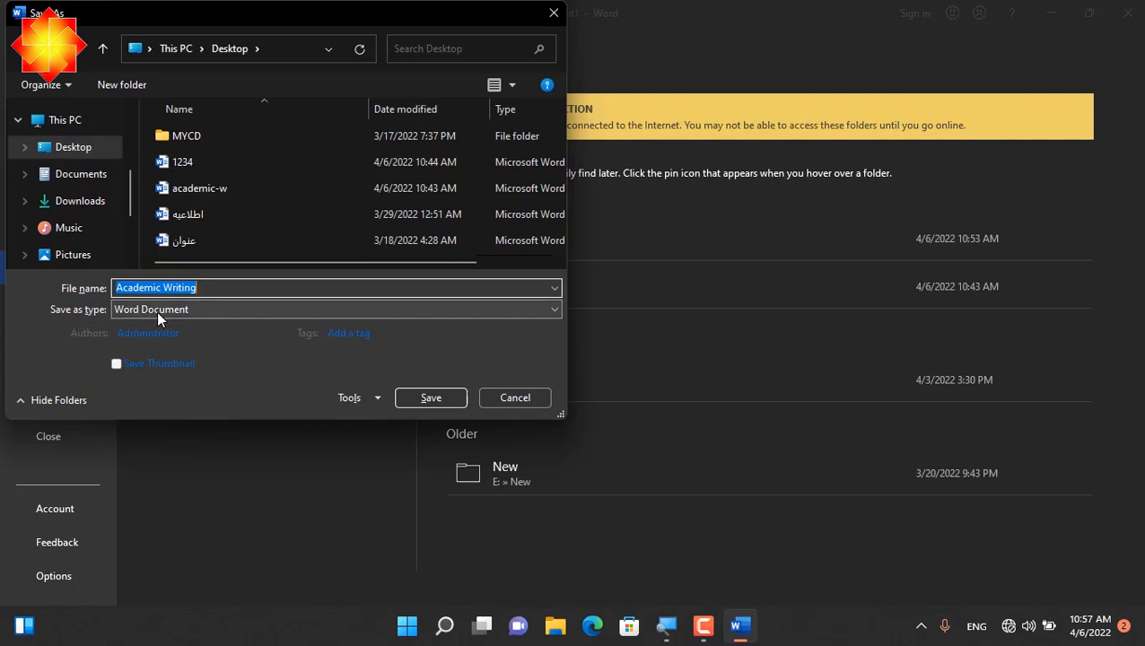
left_click(448, 400)
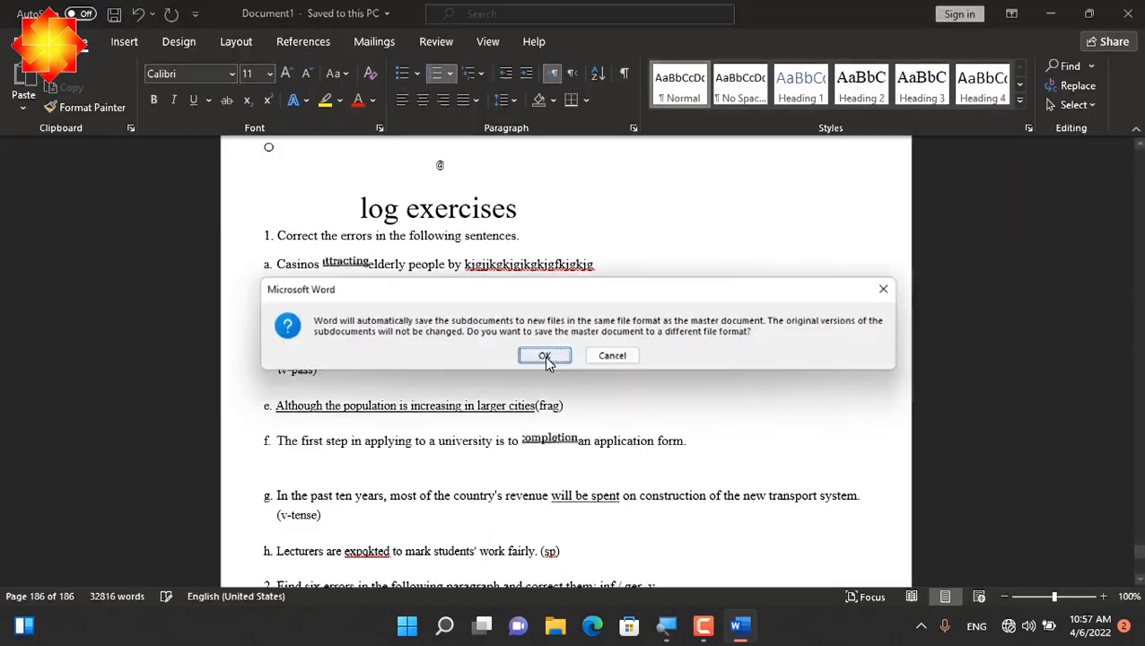
left_click(544, 357)
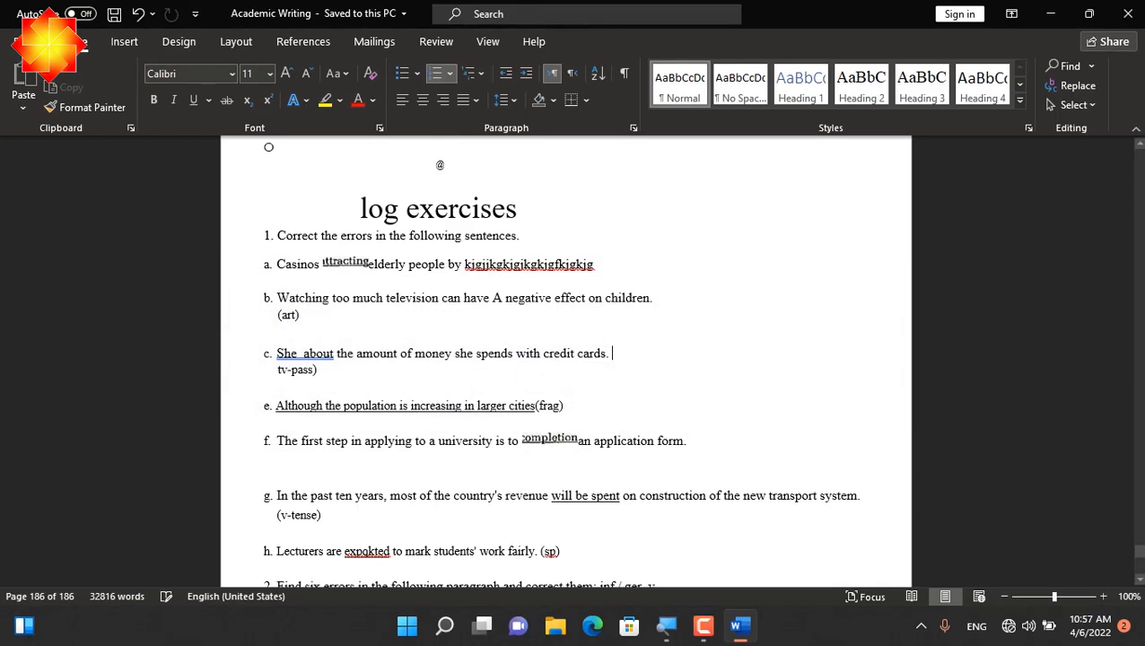
left_click(1127, 13)
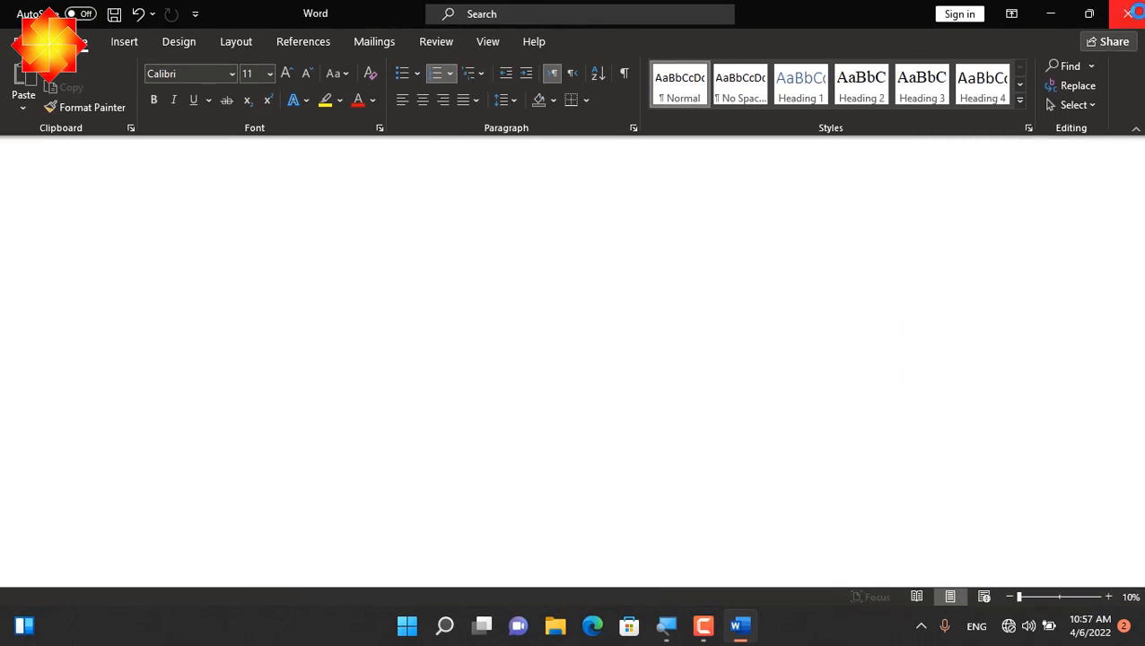